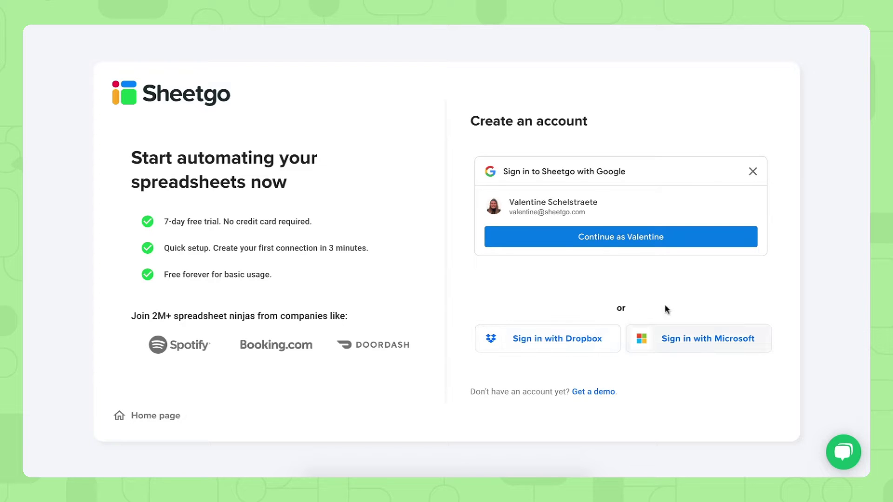
Sign in with a Microsoft account and install the Company OKRs Excel template on SharePoint
click(704, 342)
click(475, 149)
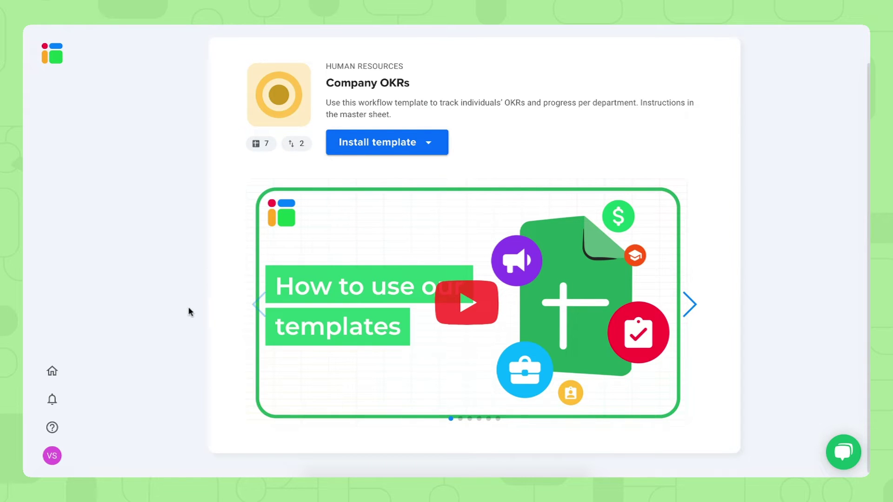
click(429, 144)
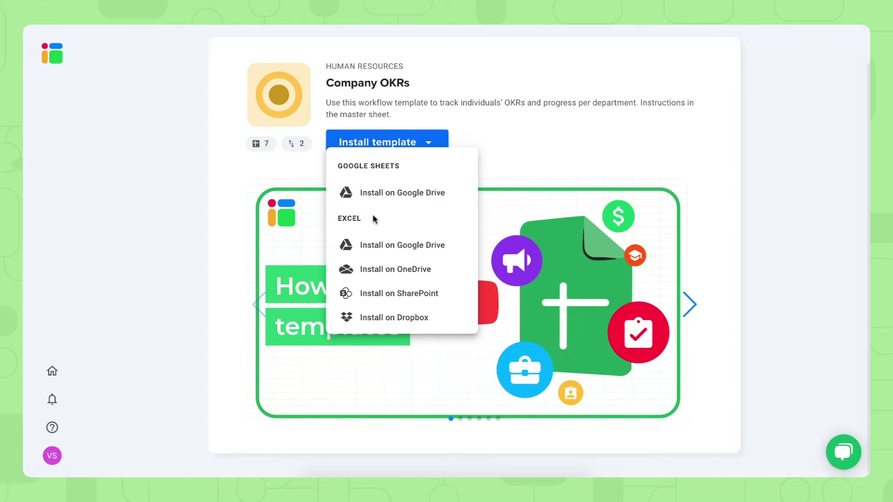
click(417, 299)
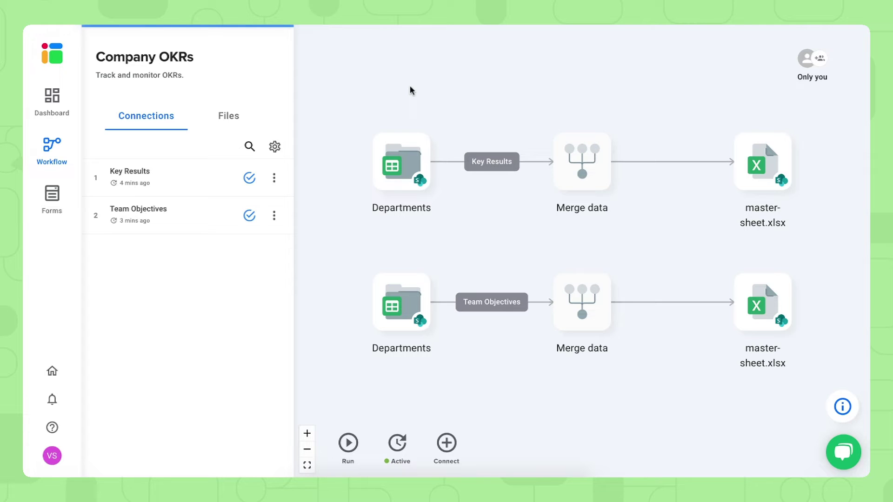
click(51, 99)
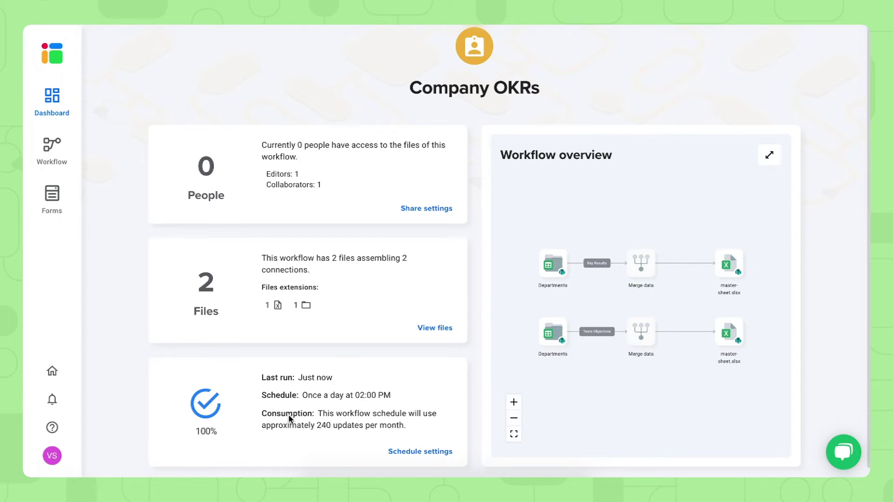
click(767, 164)
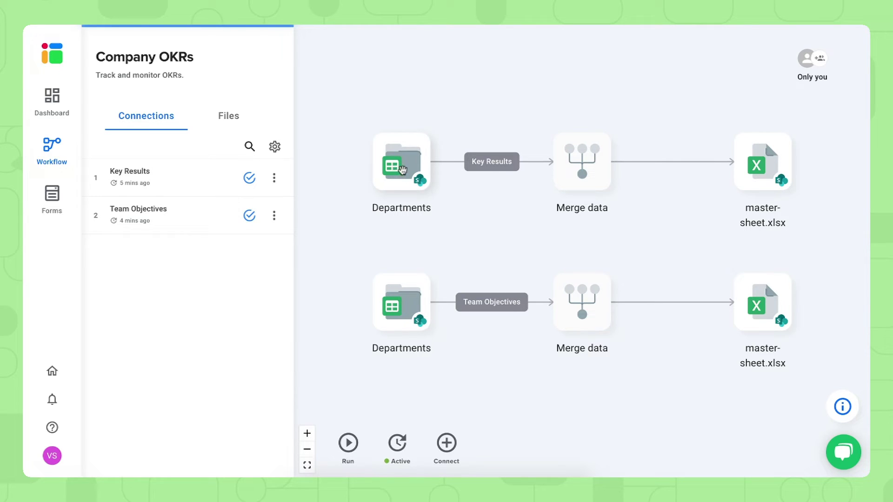
double_click(402, 170)
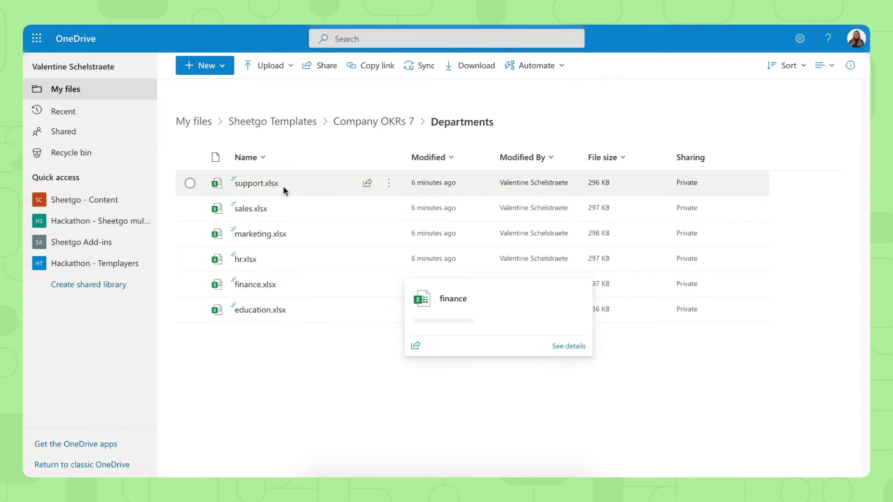
Open sales.xlsx from the template's Departments folder in Excel Online
click(278, 212)
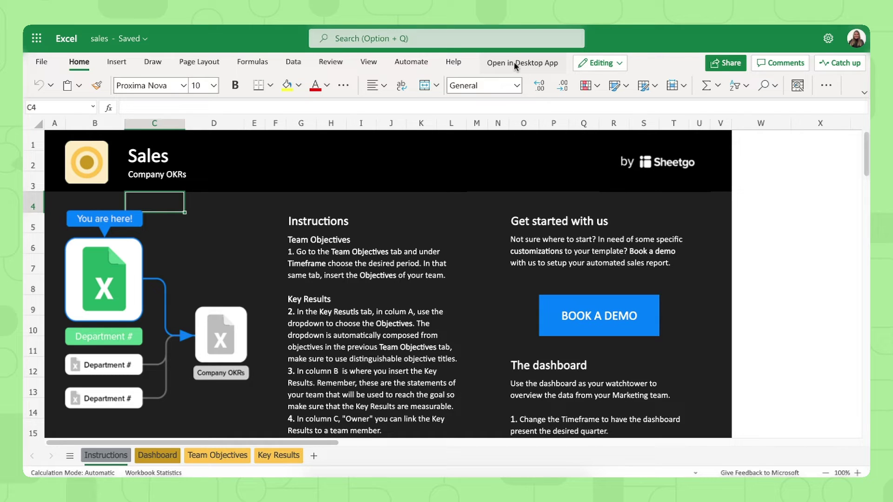
Show the sales Team Objectives sheet and highlight its three 2021 objectives in B2:C4
click(212, 456)
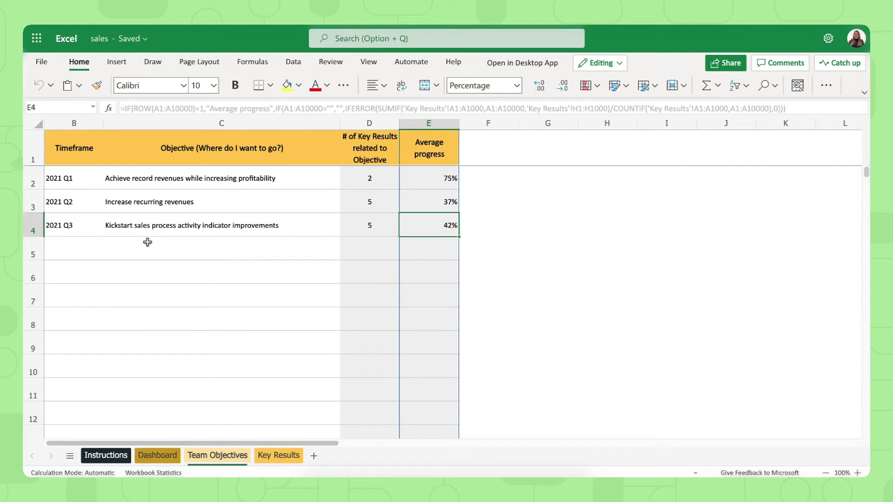
drag(72, 178, 238, 225)
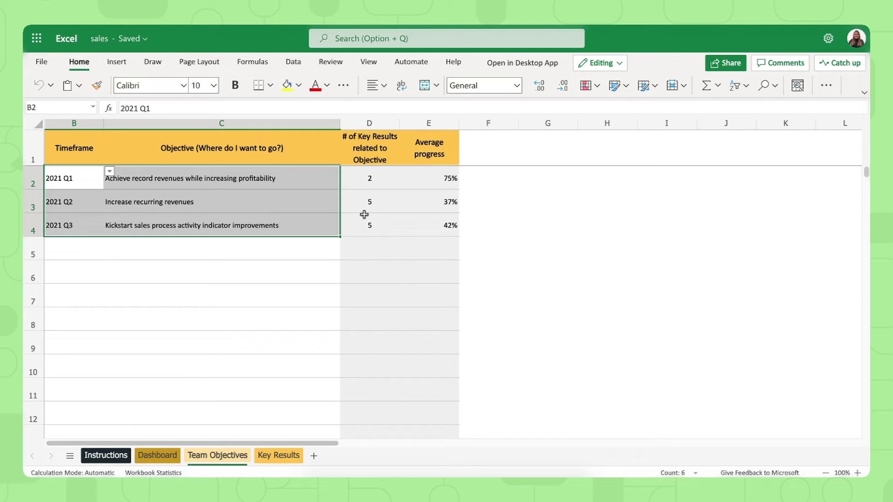
Inspect the sales key results, Start Values and Progress column in A2:G11, then view the Dashboard
click(288, 456)
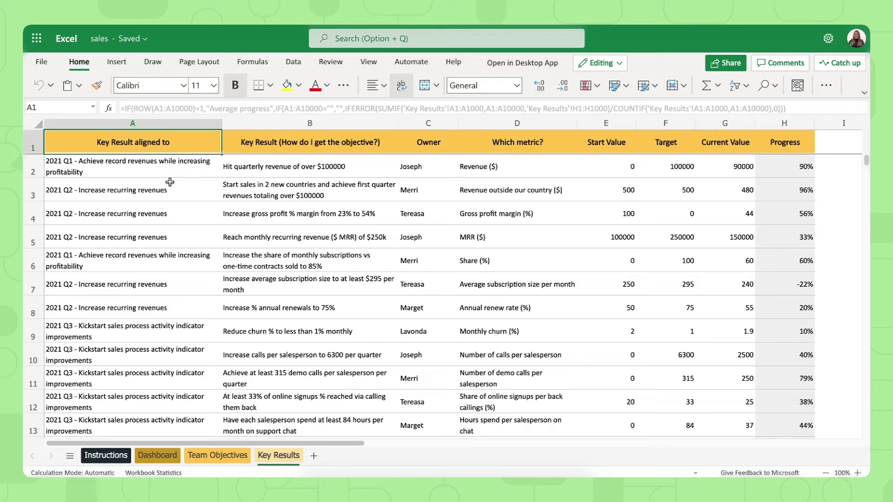
click(252, 173)
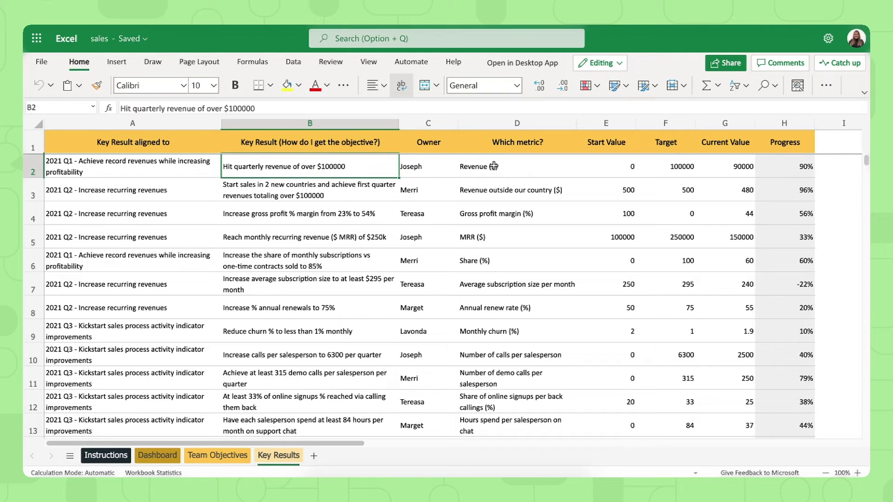
click(624, 169)
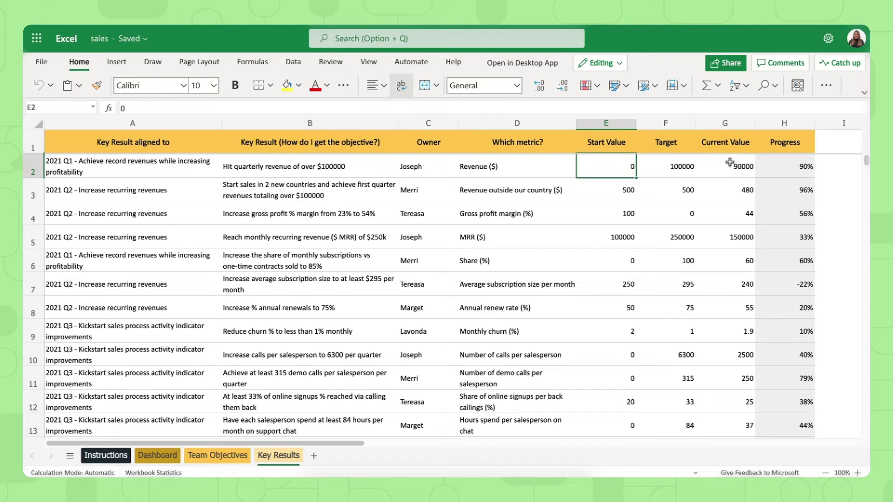
click(785, 123)
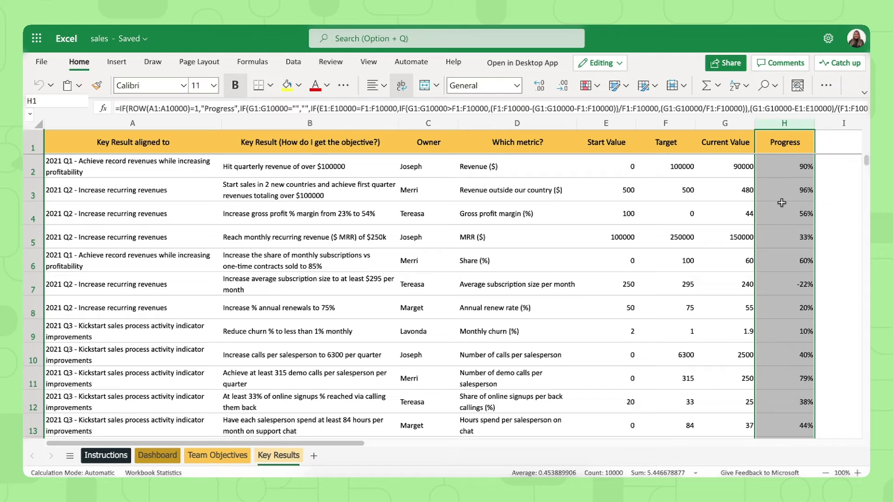
drag(165, 169, 664, 191)
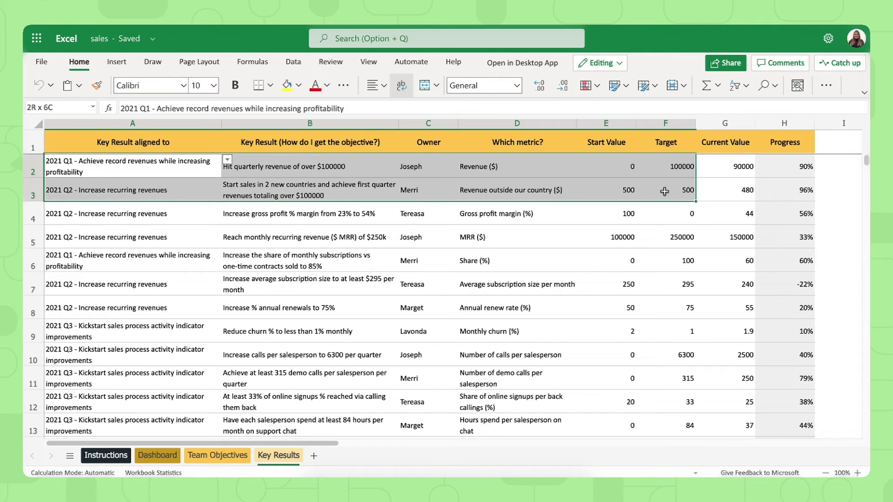
drag(664, 191, 705, 385)
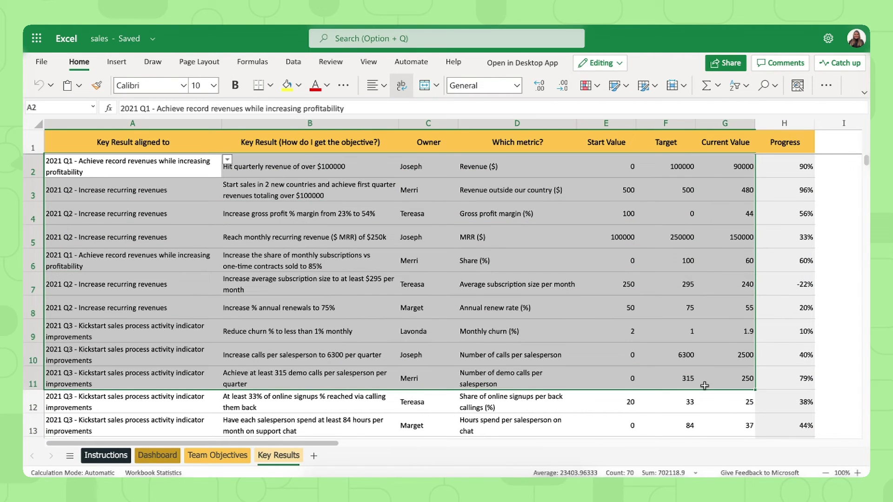
click(535, 377)
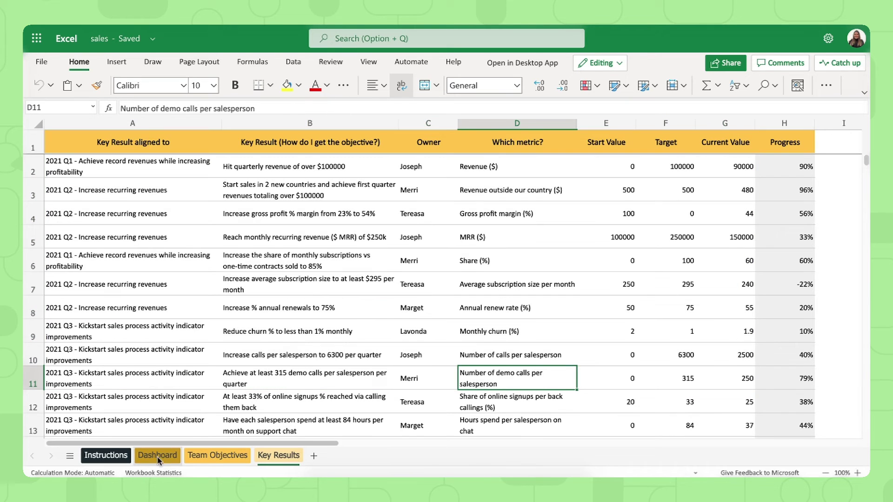
click(166, 458)
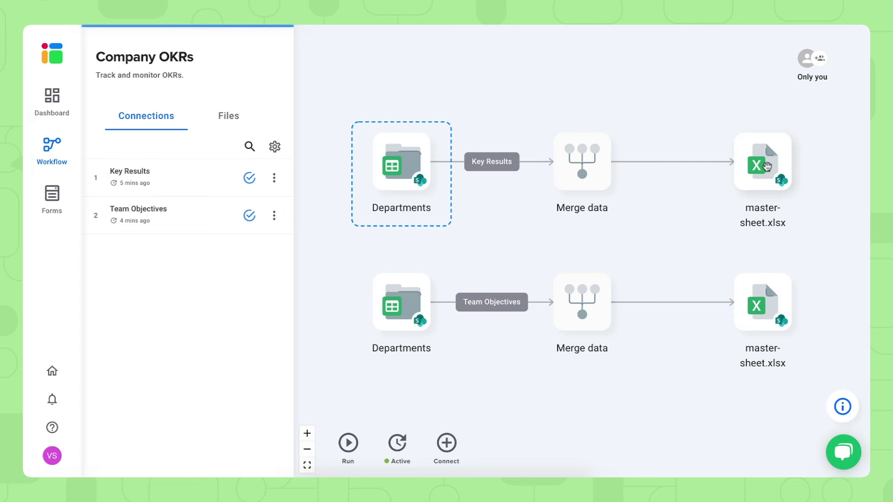
Open master-sheet.xlsx in Excel Online from its node in the Sheetgo workflow
double_click(767, 167)
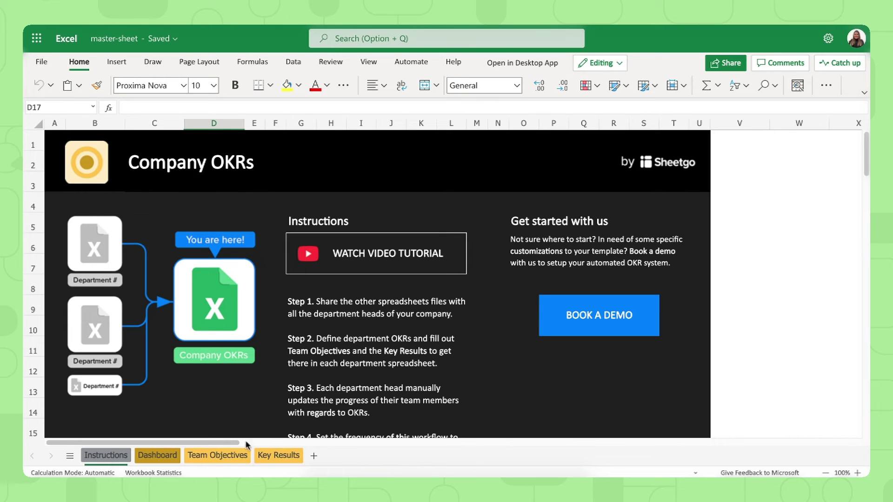
Trace master Team Objectives to education, finance, hr and marketing files, then show Key Results
click(224, 457)
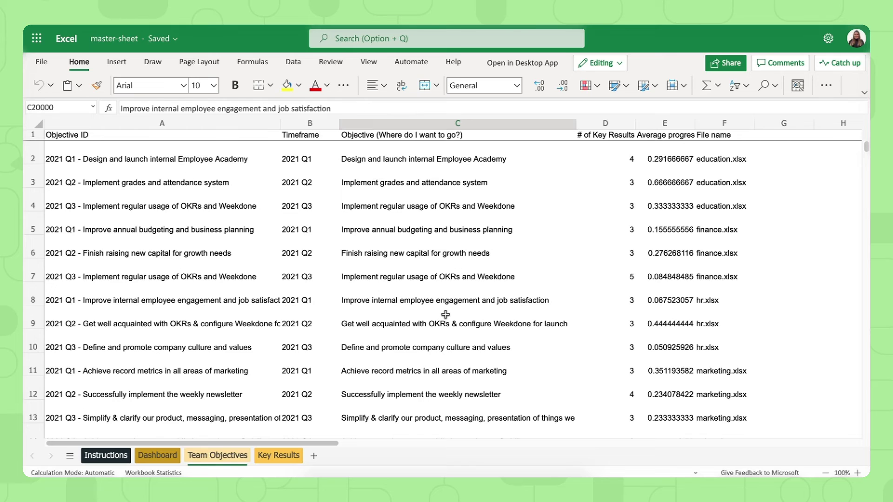
click(727, 134)
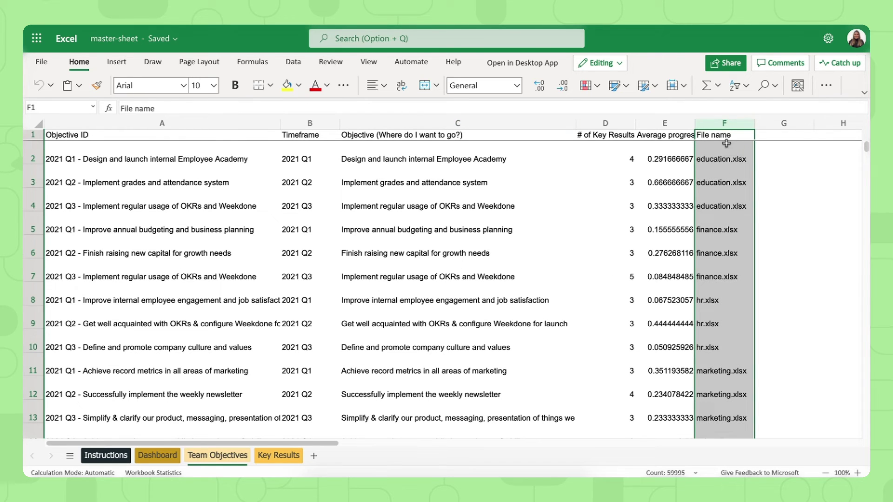
click(720, 161)
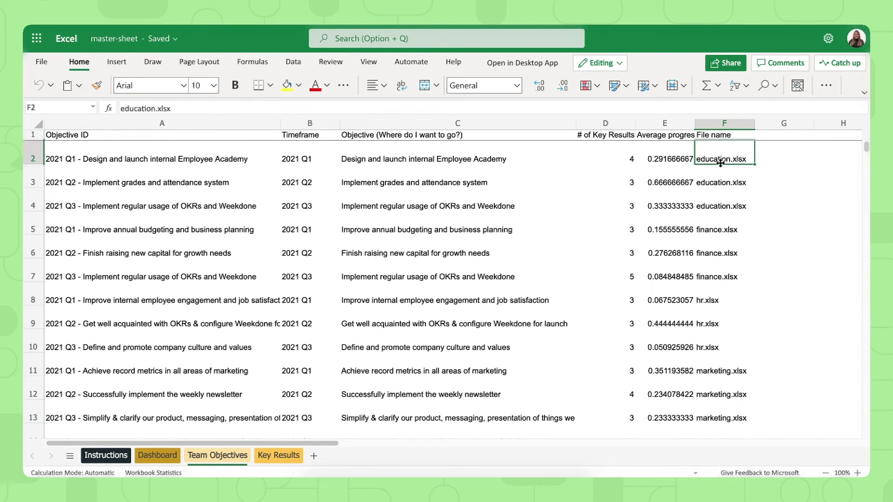
click(717, 247)
click(717, 303)
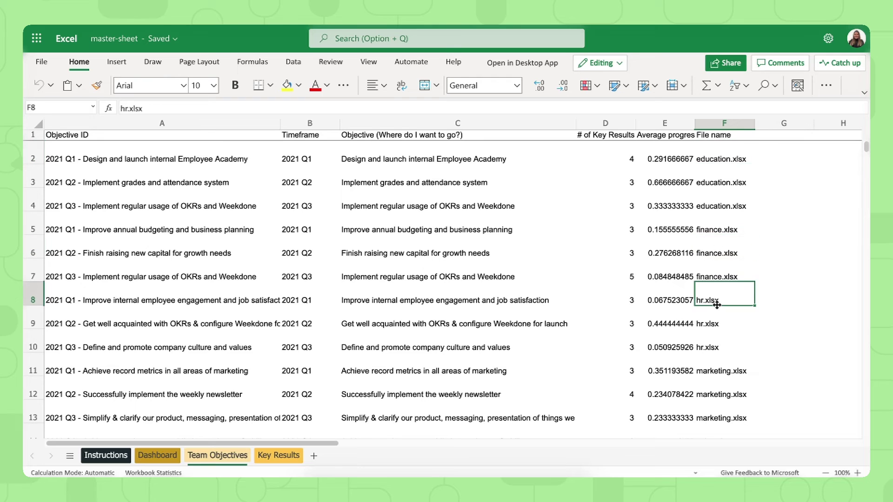
click(715, 370)
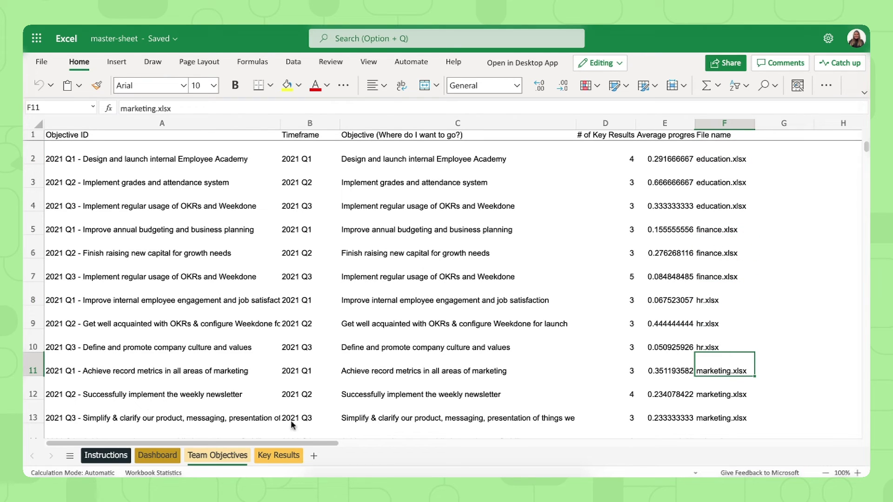
click(279, 457)
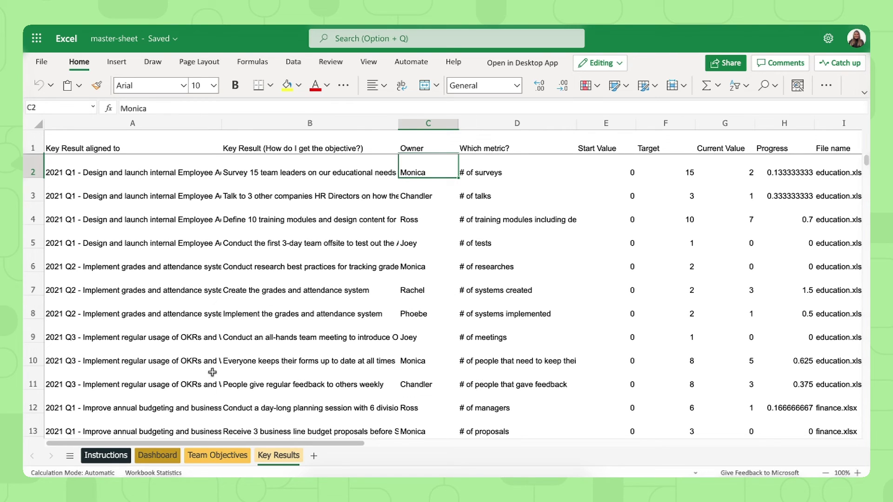
Scroll through the master Dashboard's company-wide charts showing 27% overall progress
click(157, 456)
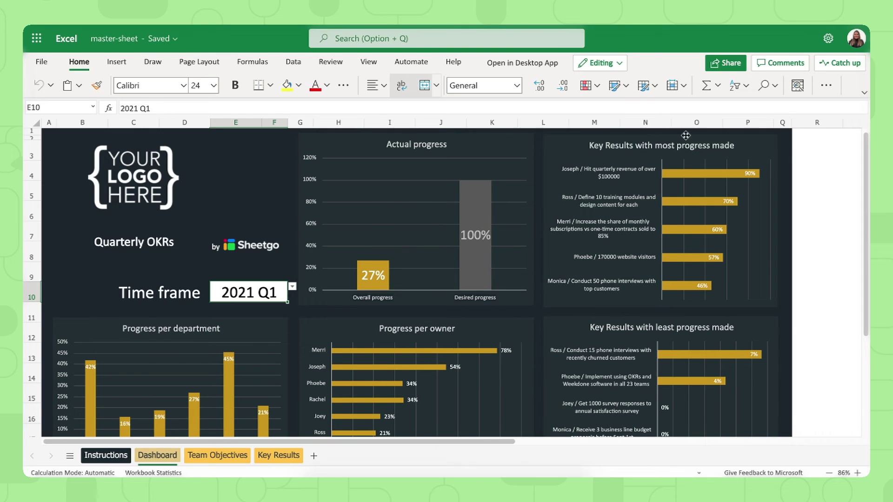
scroll(740, 200, up, 1)
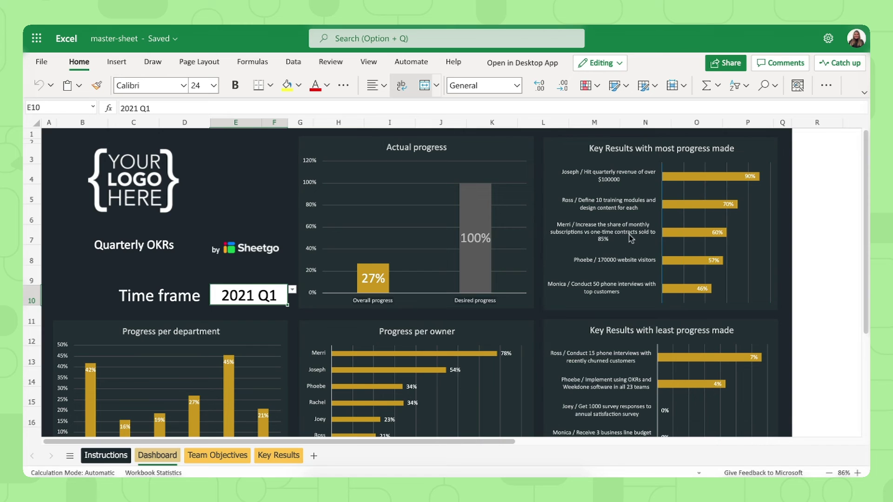
scroll(274, 362, down, 2)
scroll(273, 361, down, 1)
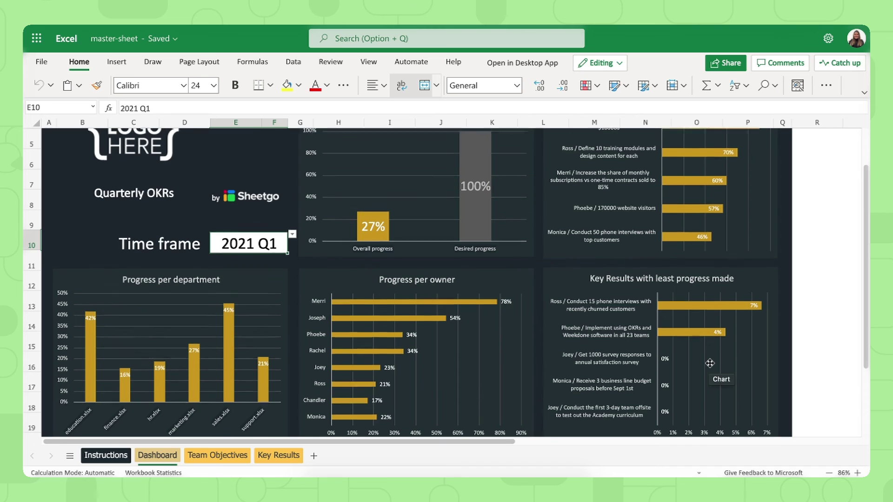
scroll(710, 363, up, 2)
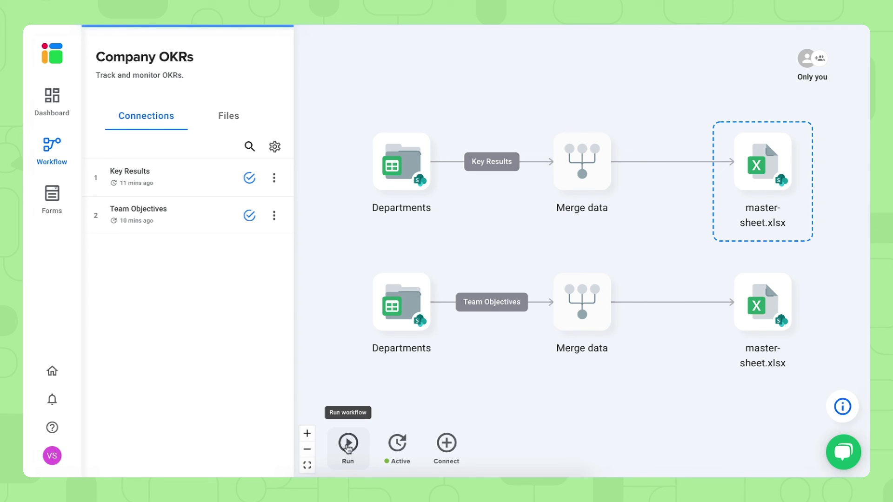
Run the Company OKRs workflow now and review its active daily schedule settings
click(347, 450)
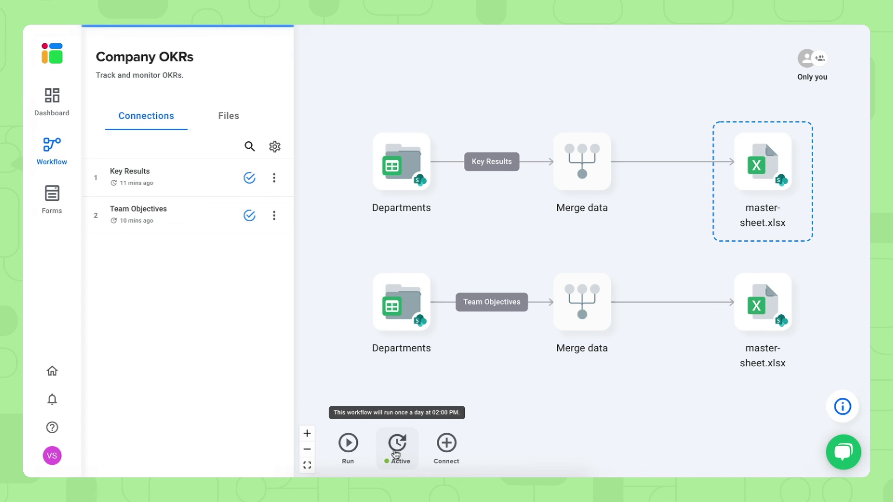
click(396, 448)
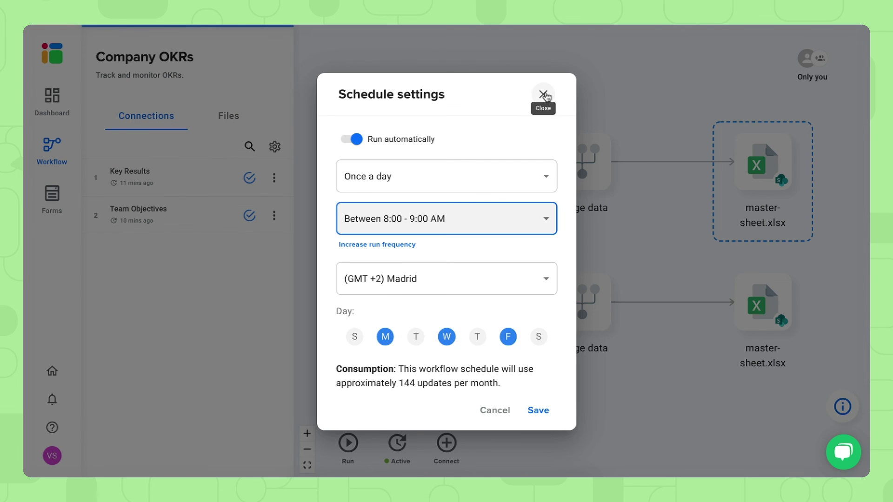
click(543, 94)
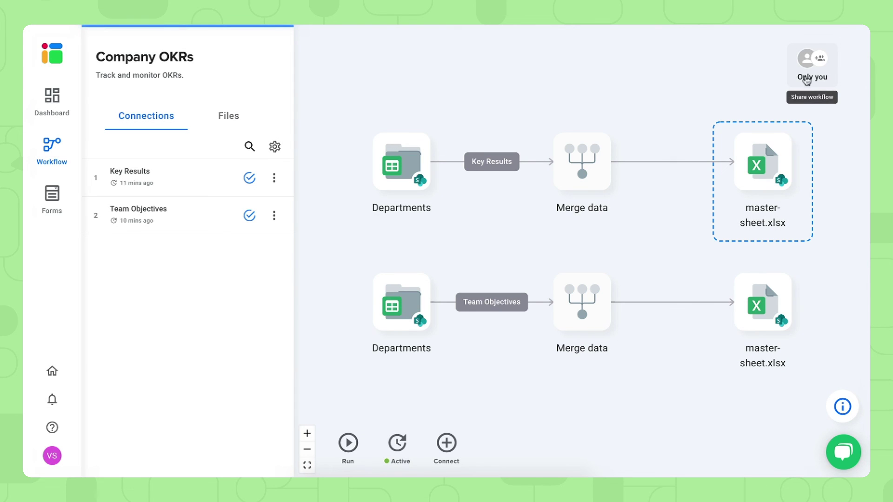